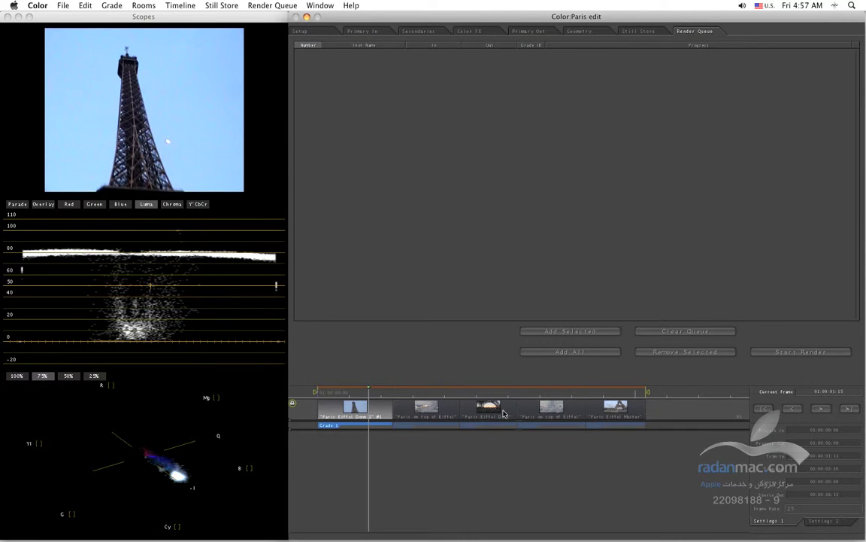
{"action": "left_click", "coordinate": [527, 412]}
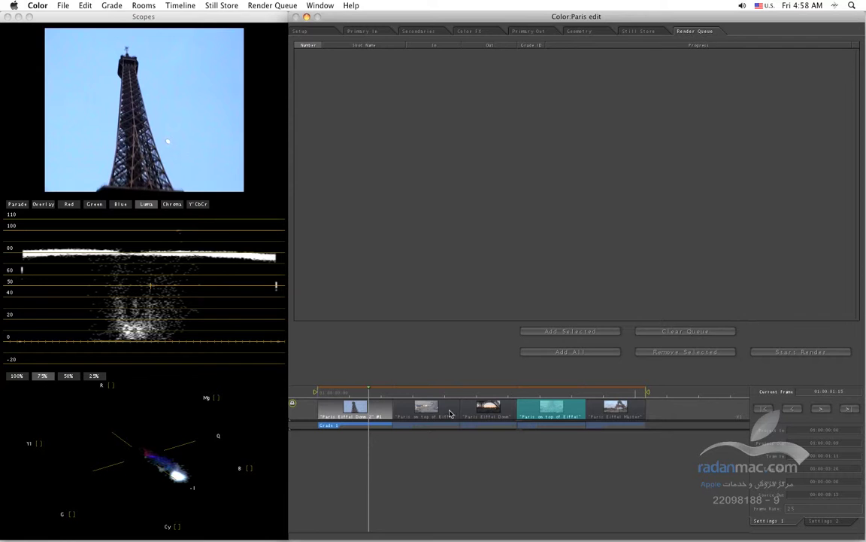
{"action": "left_click", "coordinate": [425, 410], "text": "super"}
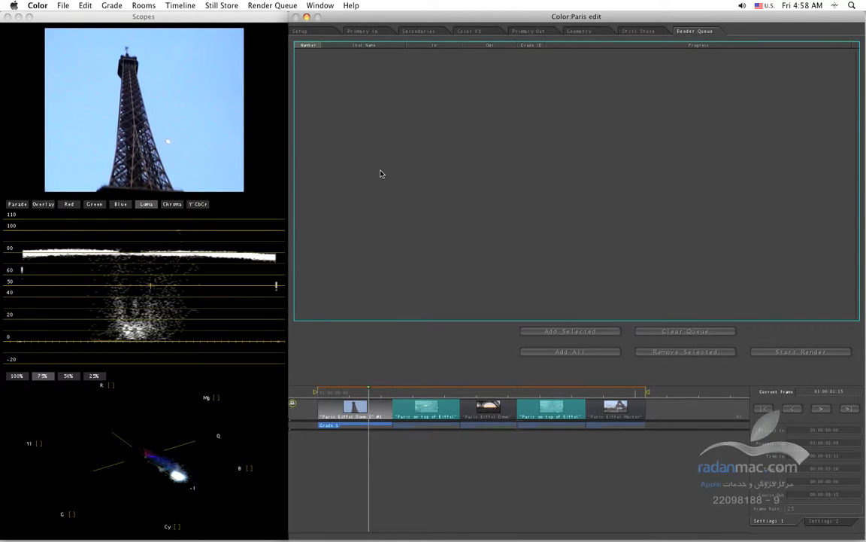
{"action": "left_click", "coordinate": [670, 416]}
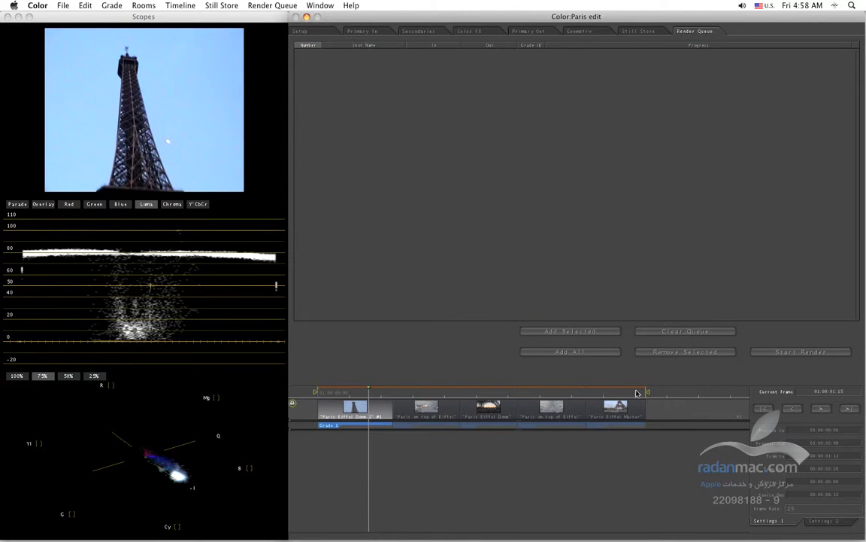
- Add all timeline shots to the render queue and remove the last three queued shots
{"action": "left_click", "coordinate": [587, 353]}
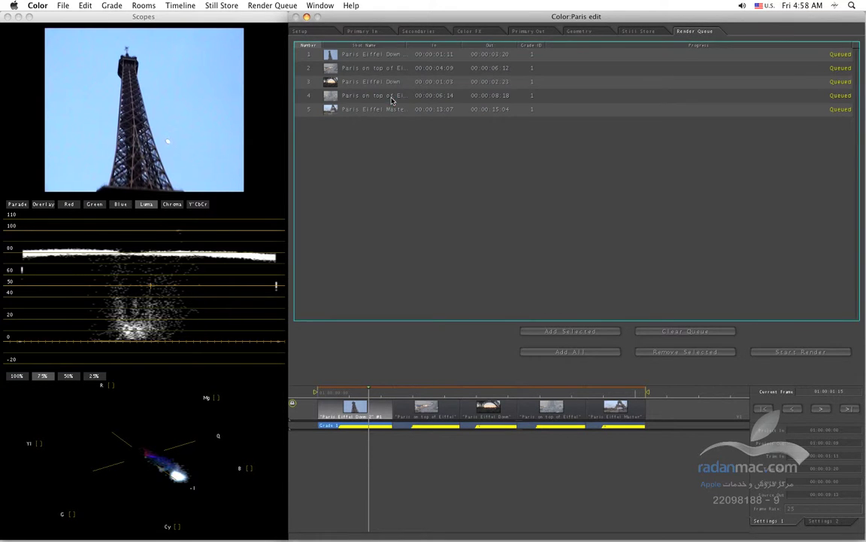
{"action": "left_click", "coordinate": [352, 93]}
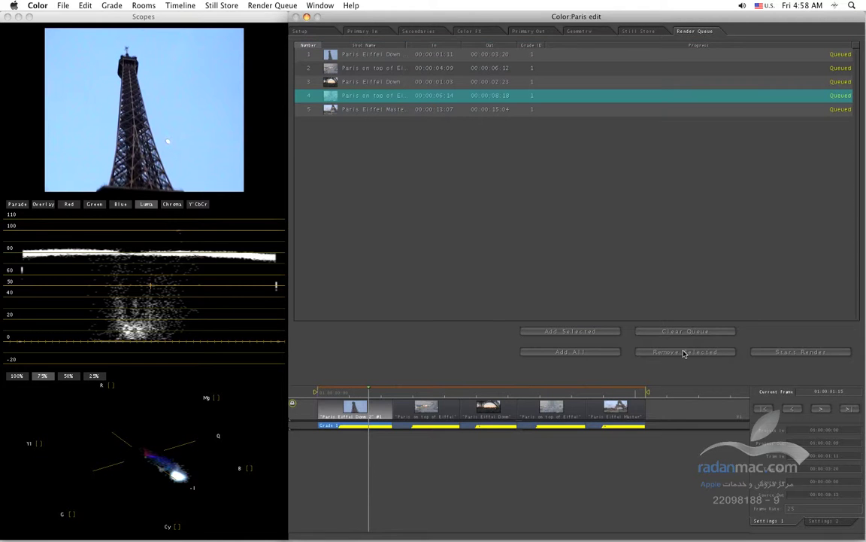
{"action": "left_click", "coordinate": [388, 114]}
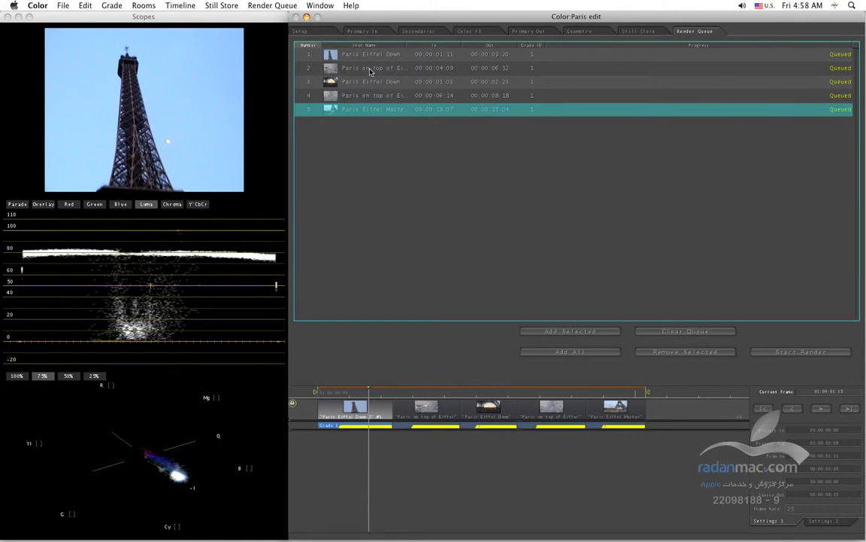
{"action": "key", "text": "super+a"}
{"action": "left_click", "coordinate": [374, 110]}
{"action": "left_click", "coordinate": [370, 83], "text": "shift"}
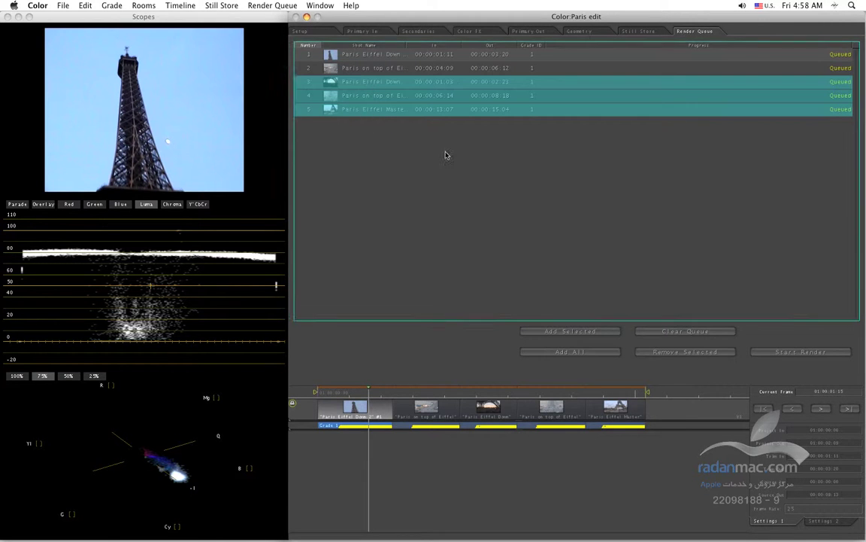
{"action": "left_click", "coordinate": [672, 353]}
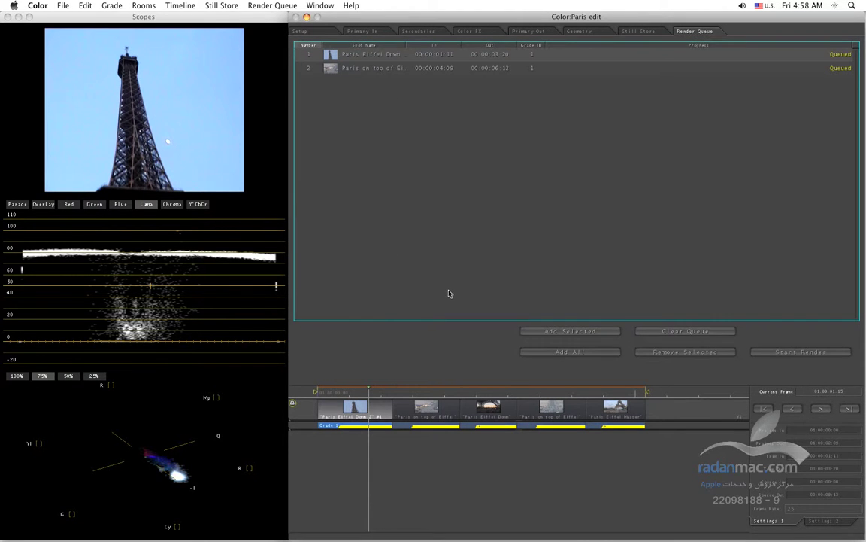
- Clear the render queue and add only the first two timeline shots to it
{"action": "left_click", "coordinate": [669, 331]}
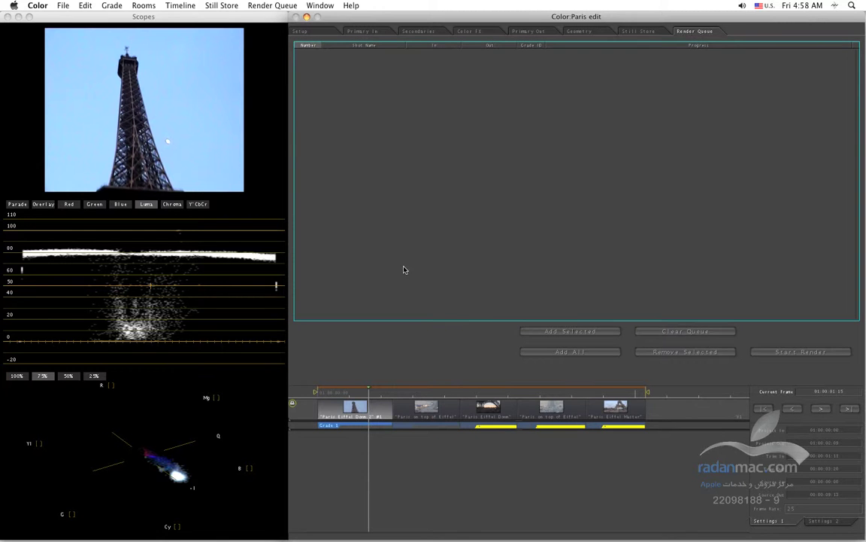
{"action": "left_click", "coordinate": [369, 409]}
{"action": "left_click", "coordinate": [411, 411], "text": "shift"}
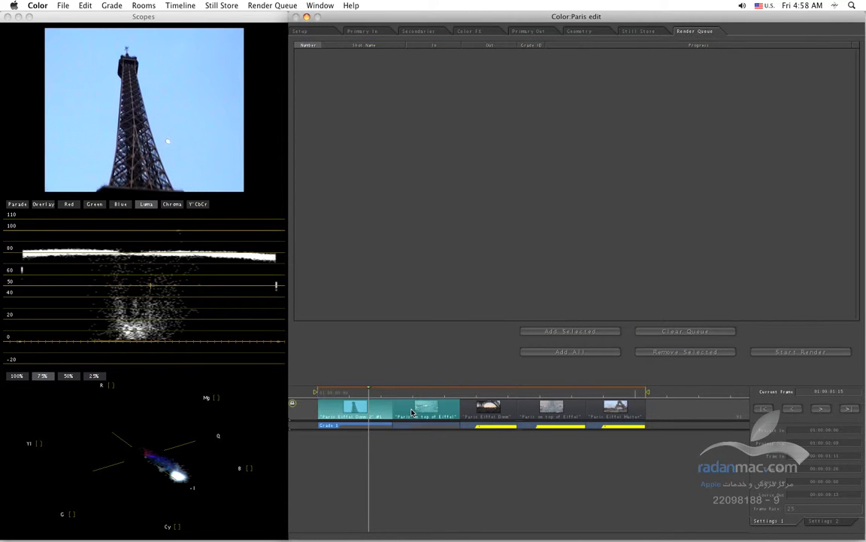
{"action": "left_click", "coordinate": [601, 331]}
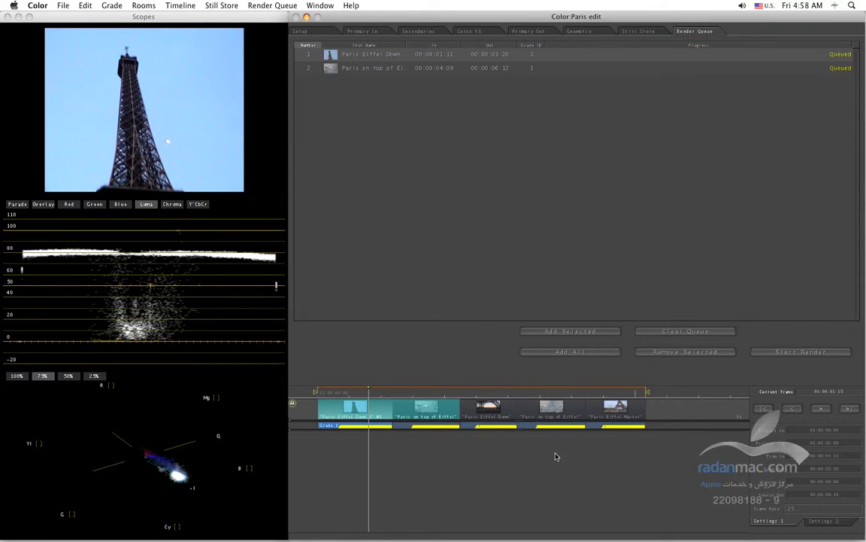
- Enlarge the timeline's grades track and add grades up to Grade 4 to the first shot
{"action": "left_click_drag", "start_coordinate": [524, 439], "coordinate": [524, 454]}
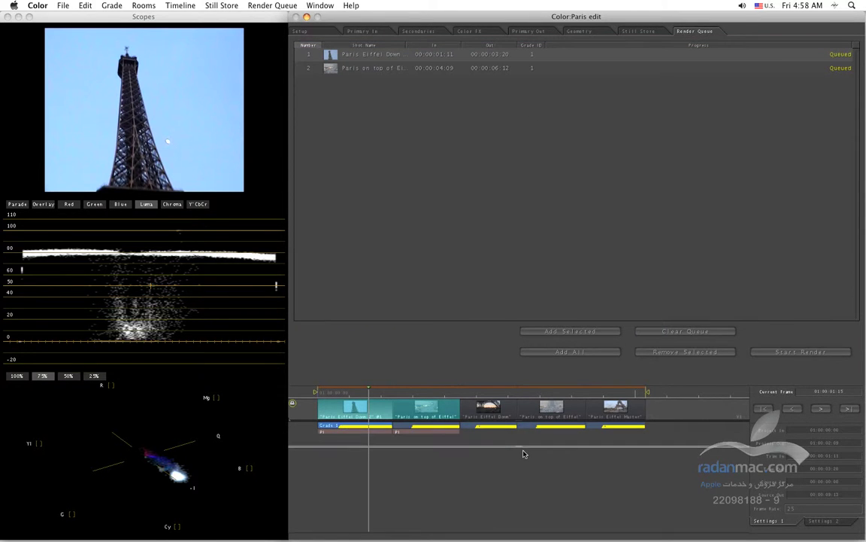
{"action": "left_click", "coordinate": [349, 417]}
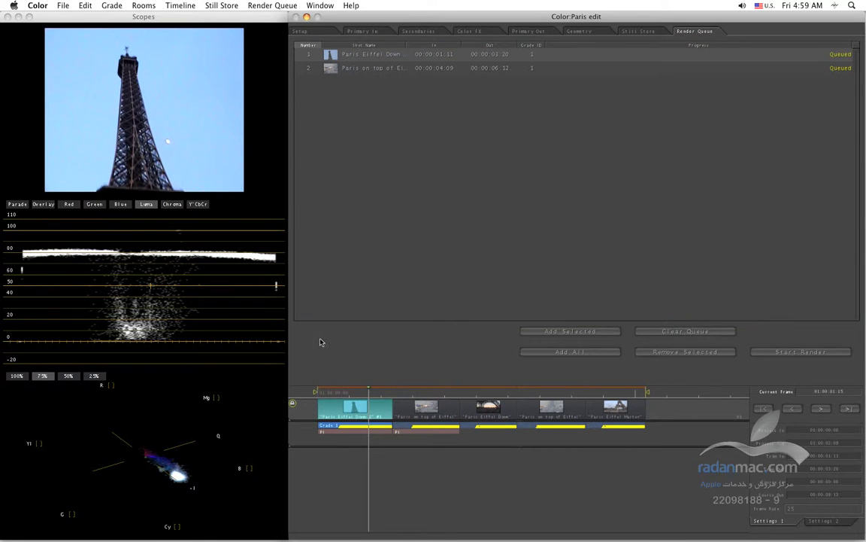
{"action": "left_click", "coordinate": [112, 5]}
{"action": "left_click", "coordinate": [120, 49]}
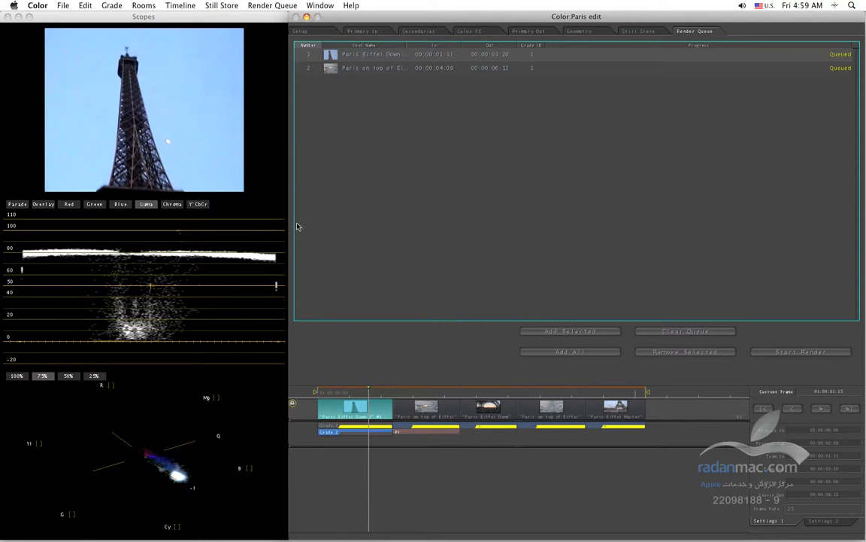
{"action": "left_click", "coordinate": [112, 5]}
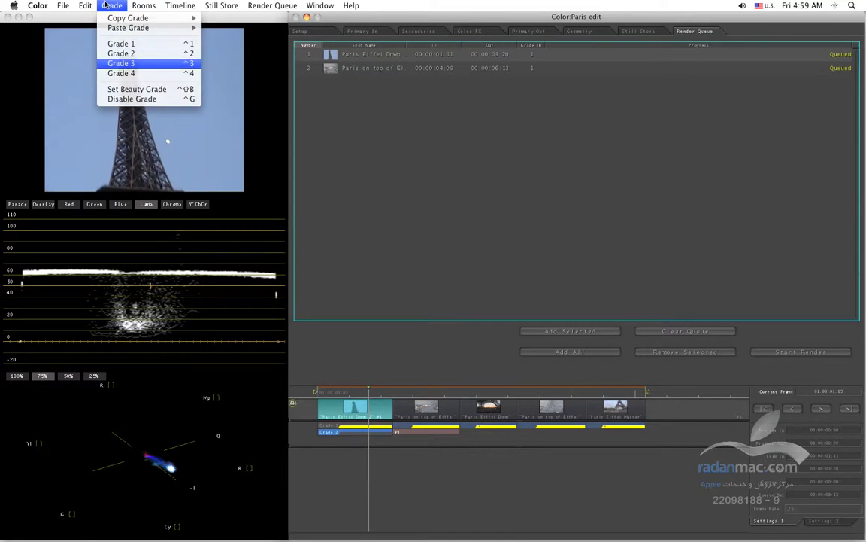
{"action": "left_click", "coordinate": [120, 73]}
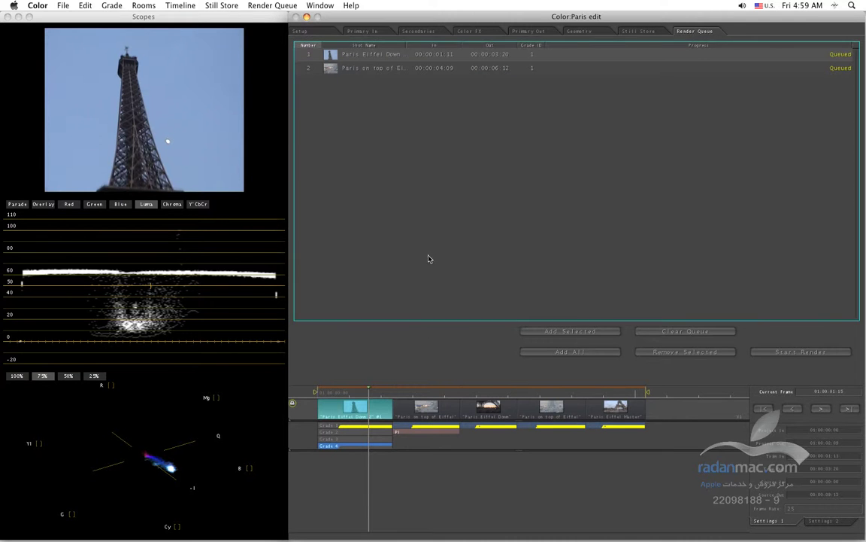
- Make Grade 1 the active grade of the first shot and render the queued shots
{"action": "left_click", "coordinate": [331, 432]}
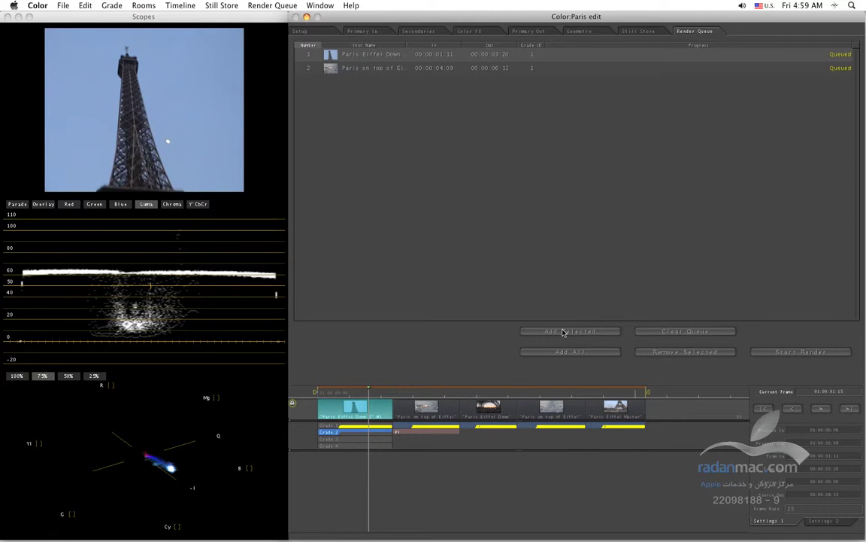
{"action": "left_click", "coordinate": [335, 426]}
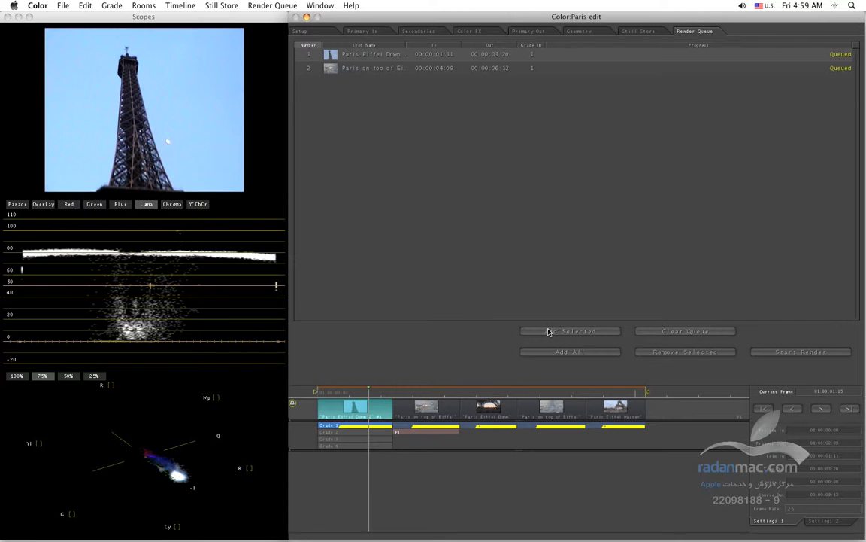
{"action": "left_click", "coordinate": [801, 351]}
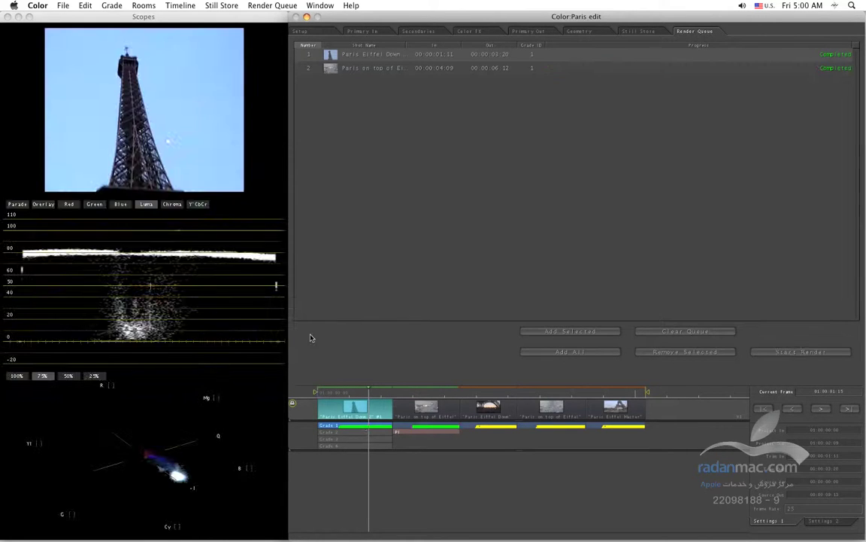
{"action": "left_click", "coordinate": [63, 7]}
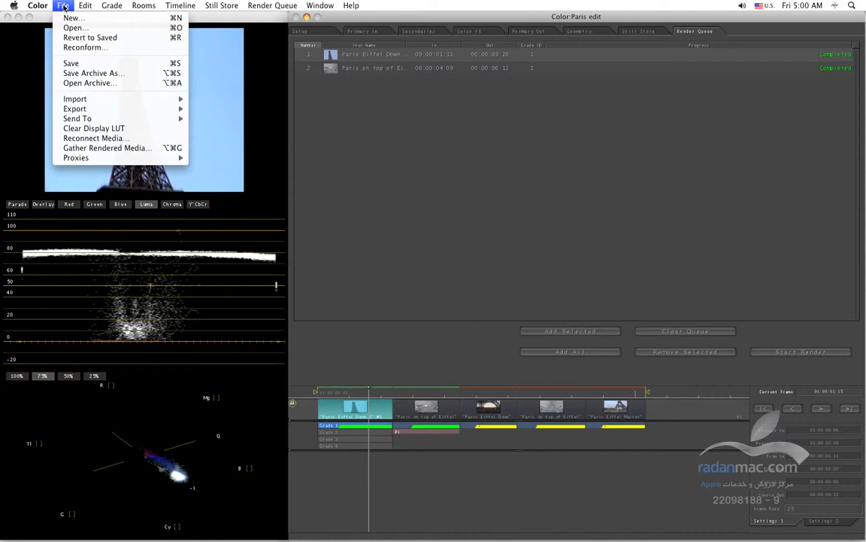
{"action": "mouse_move", "coordinate": [118, 117]}
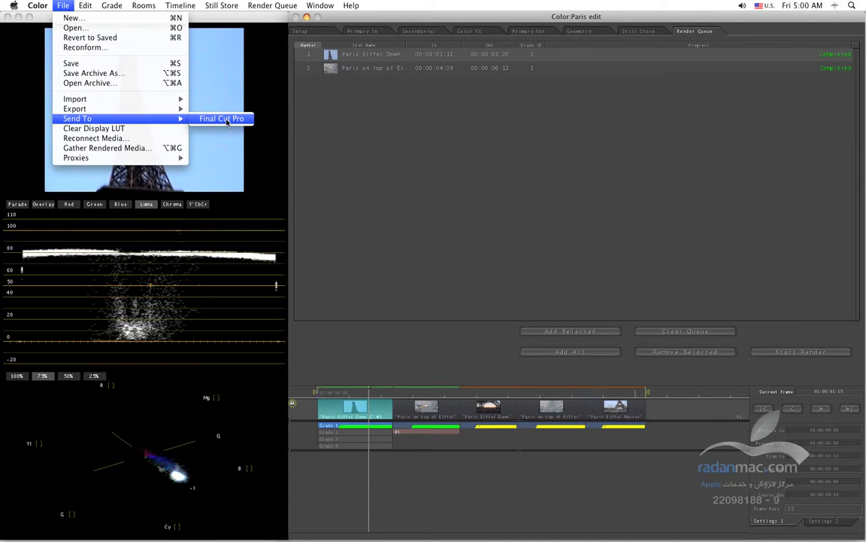
{"action": "left_click", "coordinate": [329, 113]}
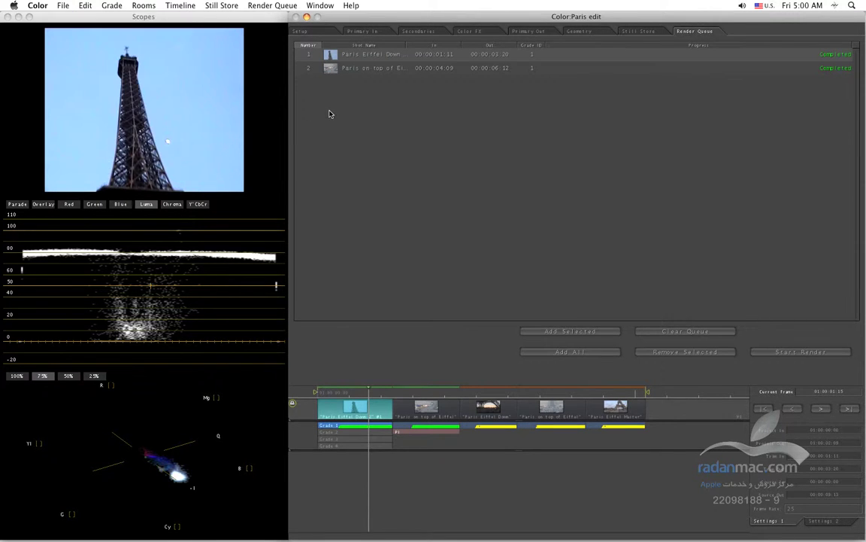
- Scrub the playhead through the first rendered shot and onto the second one to review them
{"action": "left_click", "coordinate": [378, 391]}
{"action": "left_click_drag", "start_coordinate": [379, 392], "coordinate": [358, 392]}
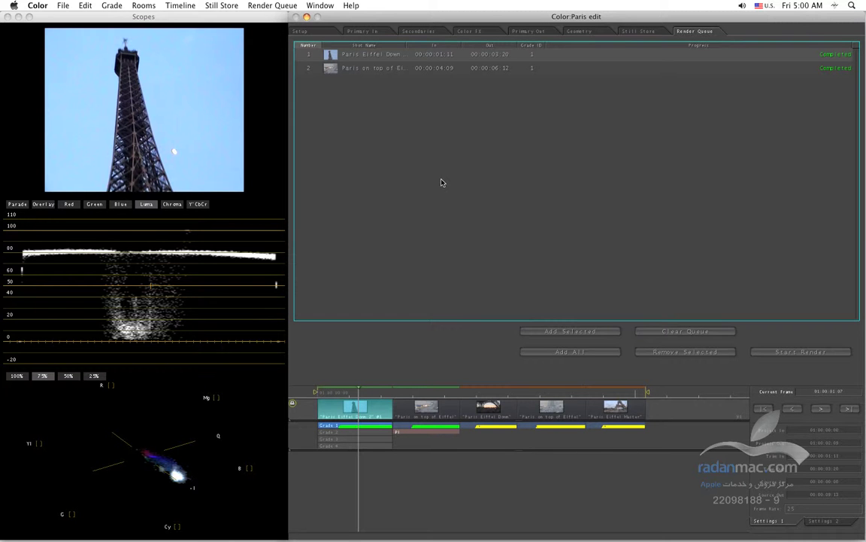
{"action": "left_click", "coordinate": [349, 392]}
{"action": "left_click_drag", "start_coordinate": [353, 392], "coordinate": [418, 392]}
{"action": "key", "text": "super+Tab"}
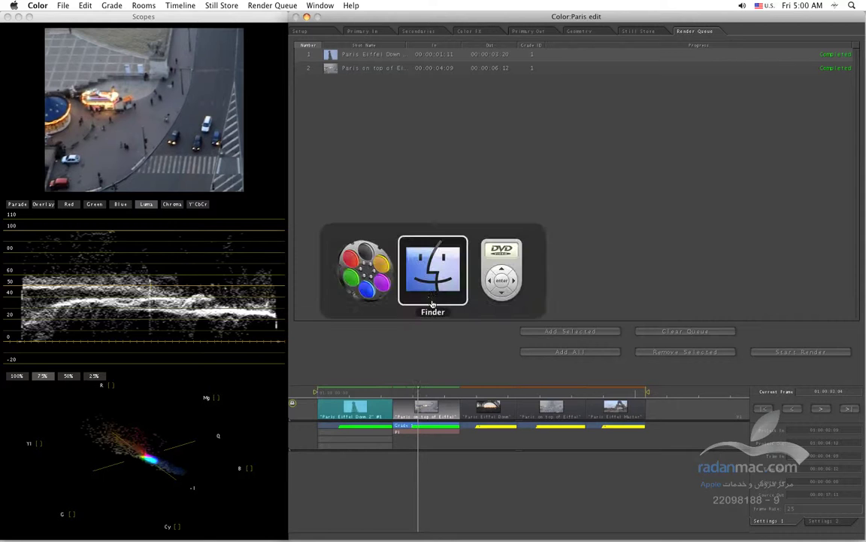
{"action": "key", "text": "super+shift+Tab"}
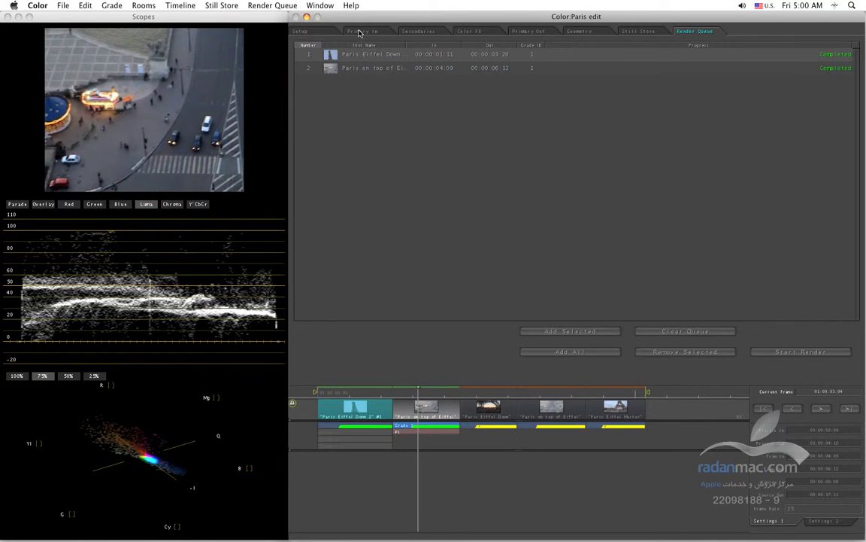
- Check the full render directory path in the project settings of the Setup room
{"action": "key", "text": "super+1"}
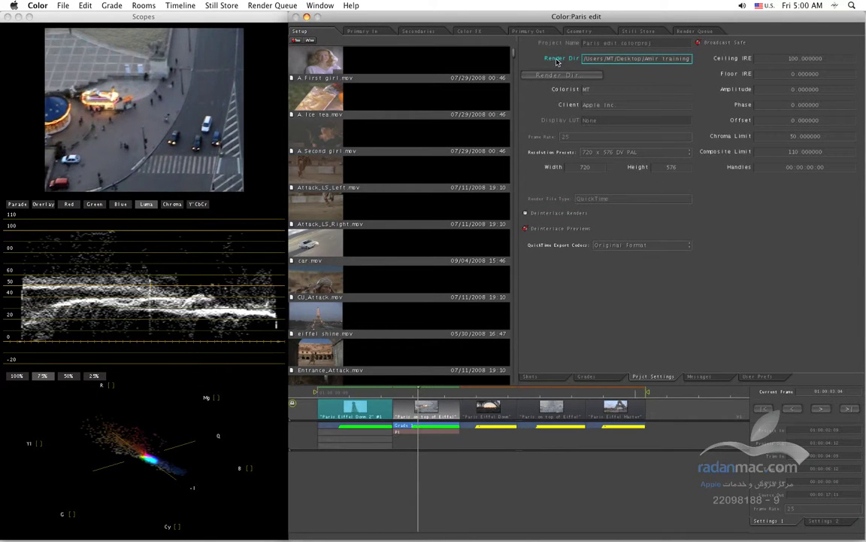
{"action": "left_click", "coordinate": [628, 60]}
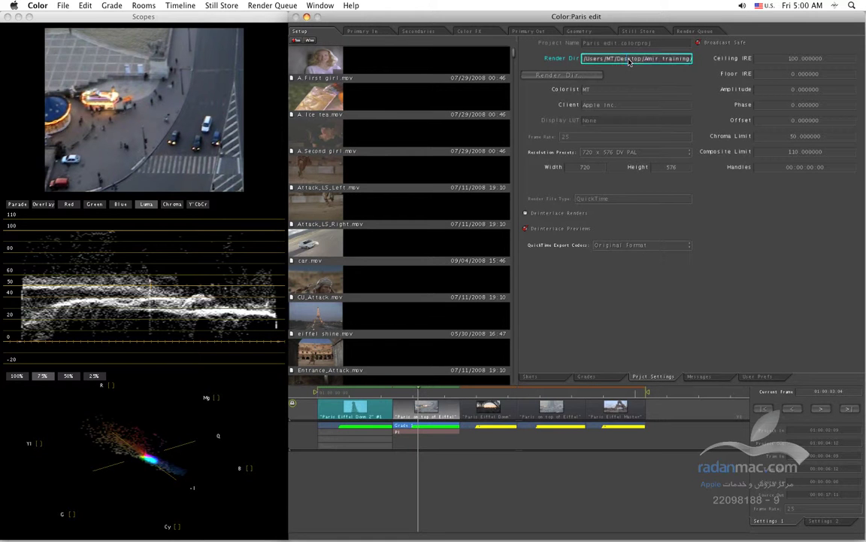
{"action": "left_click", "coordinate": [629, 61]}
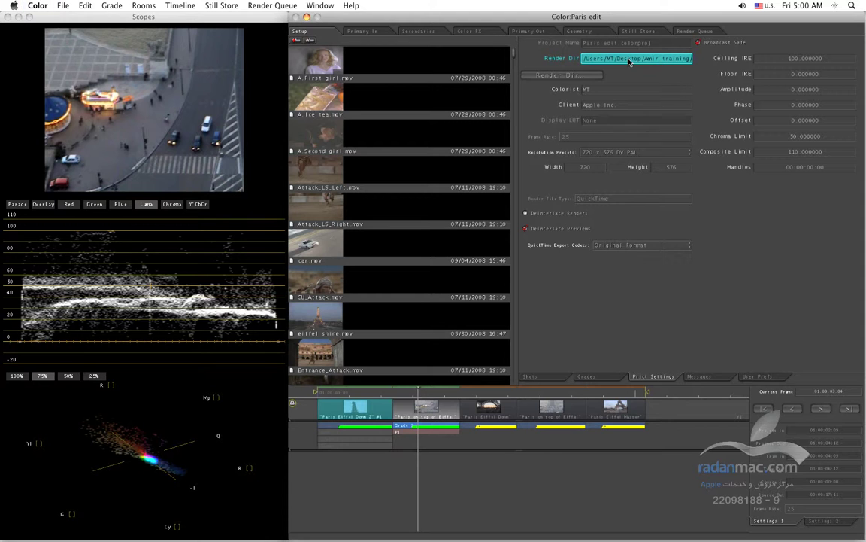
{"action": "left_click", "coordinate": [656, 63]}
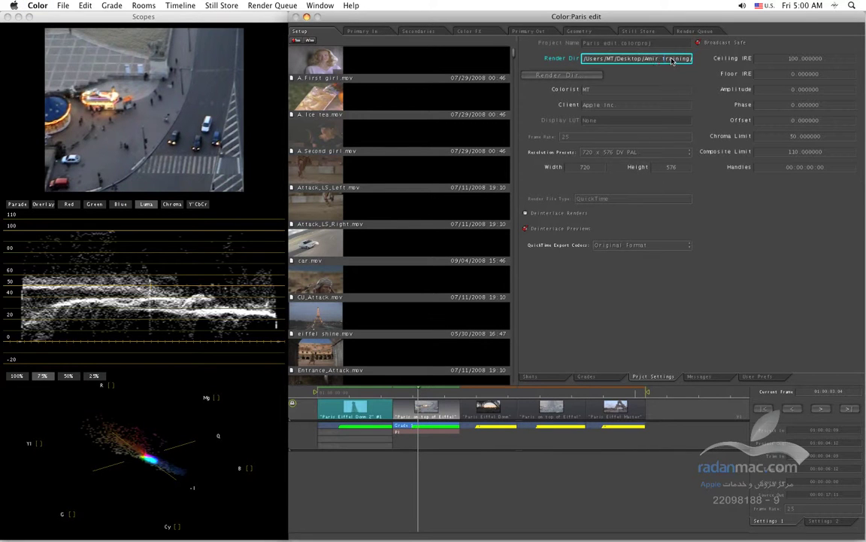
{"action": "type", "text": "War of Gladiators"}
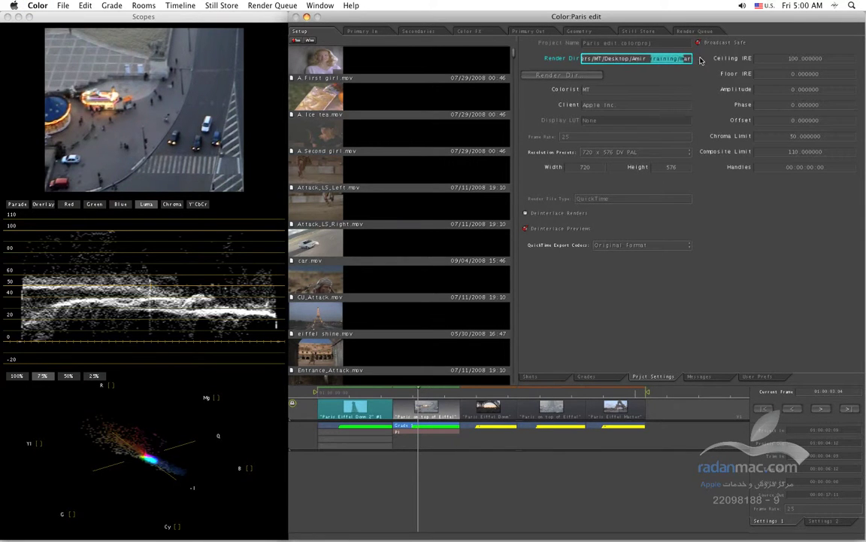
{"action": "left_click", "coordinate": [669, 63]}
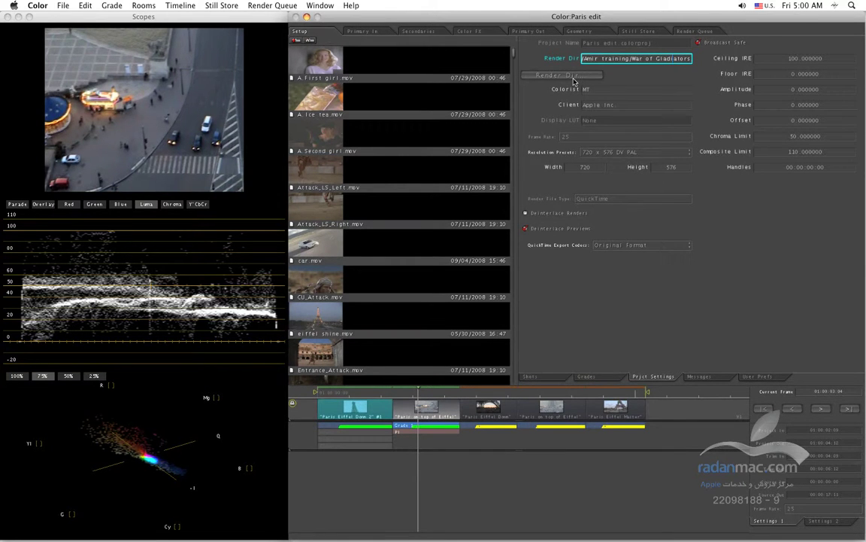
- Switch to Finder and browse through War of Gladiators, Export and Paris edit to the first shot's render folder, 1
{"action": "key", "text": "super+Tab"}
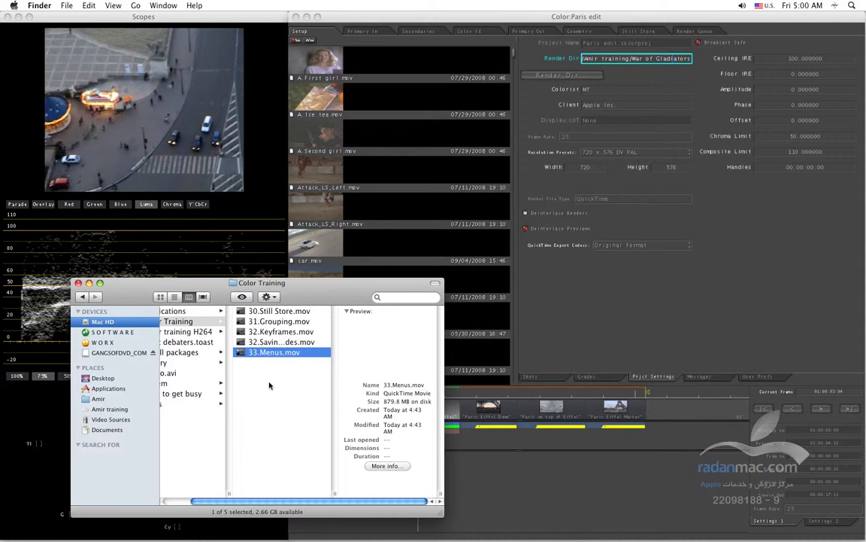
{"action": "left_click", "coordinate": [109, 409]}
{"action": "left_click", "coordinate": [214, 496]}
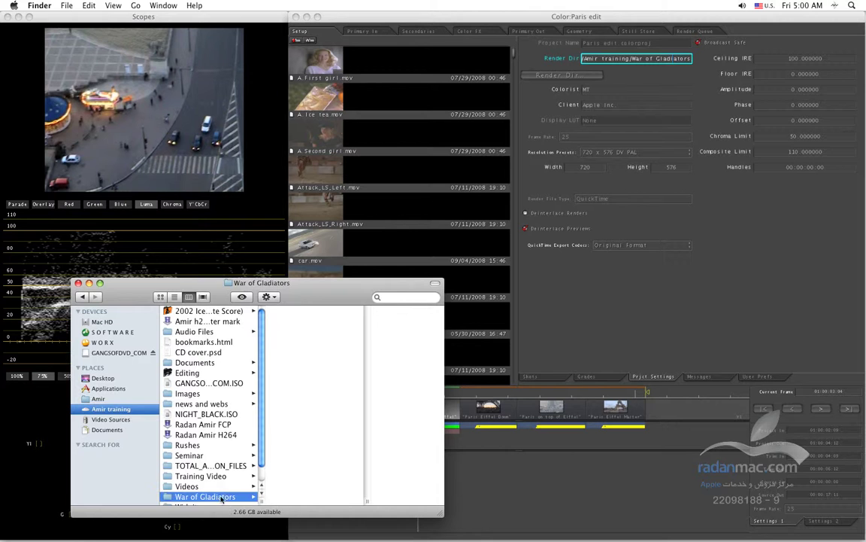
{"action": "left_click_drag", "start_coordinate": [259, 502], "coordinate": [238, 502]}
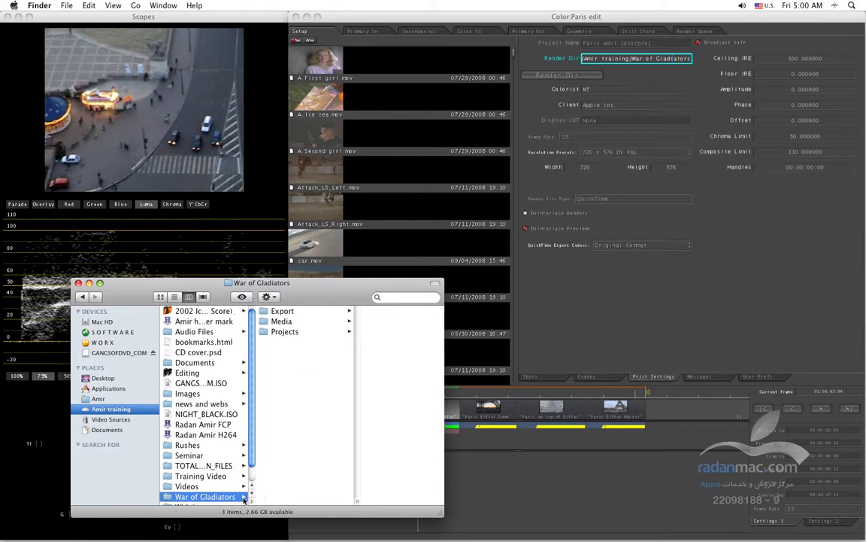
{"action": "left_click", "coordinate": [272, 311]}
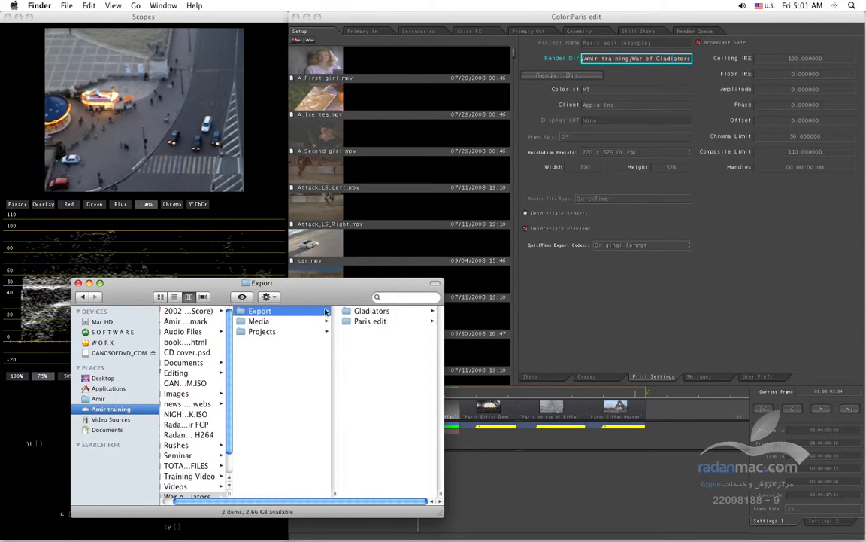
{"action": "left_click", "coordinate": [359, 312]}
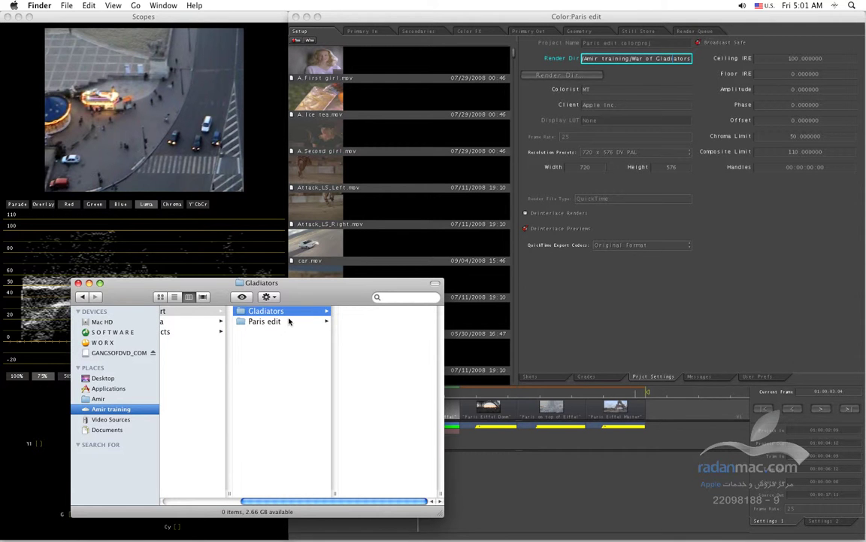
{"action": "left_click", "coordinate": [282, 322]}
{"action": "left_click", "coordinate": [375, 311]}
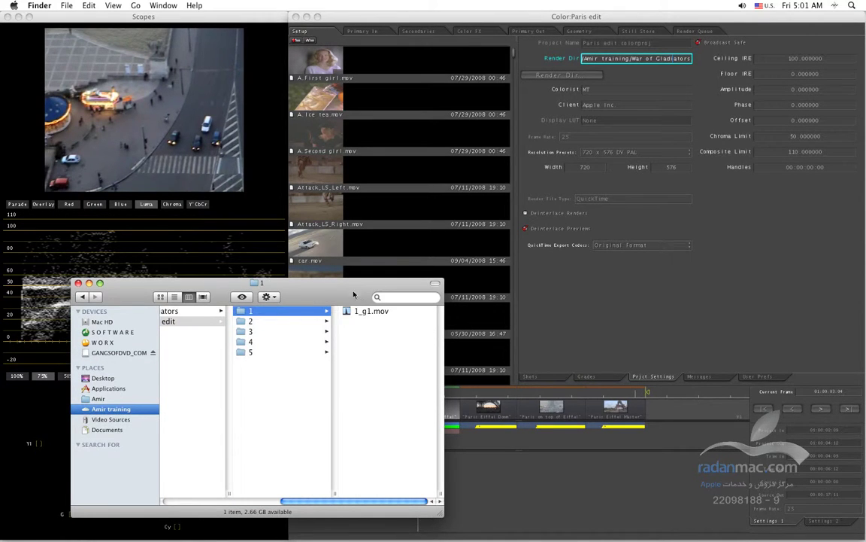
- Move the Finder window clear of the timeline and check the contents of shot folders 2 to 5
{"action": "left_click_drag", "start_coordinate": [312, 305], "coordinate": [233, 131]}
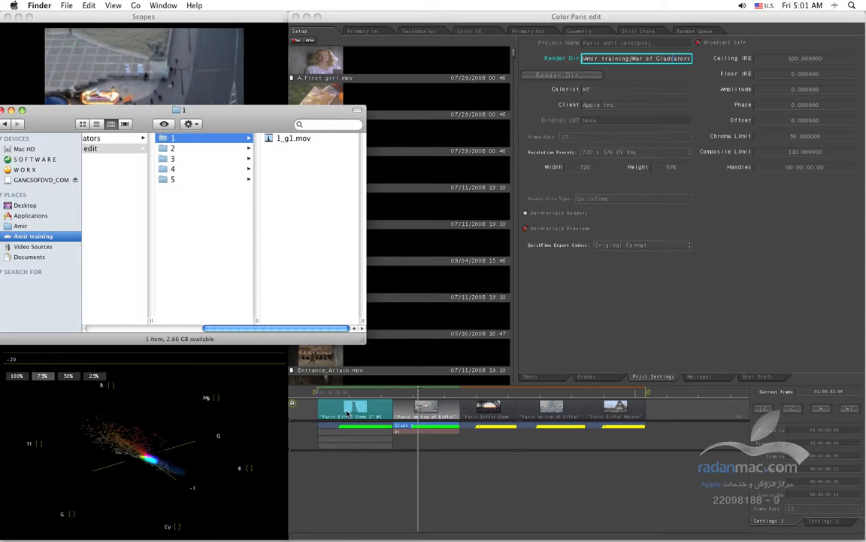
{"action": "left_click", "coordinate": [183, 147]}
{"action": "left_click", "coordinate": [202, 158]}
{"action": "left_click", "coordinate": [202, 168]}
{"action": "left_click", "coordinate": [202, 179]}
{"action": "left_click", "coordinate": [184, 158]}
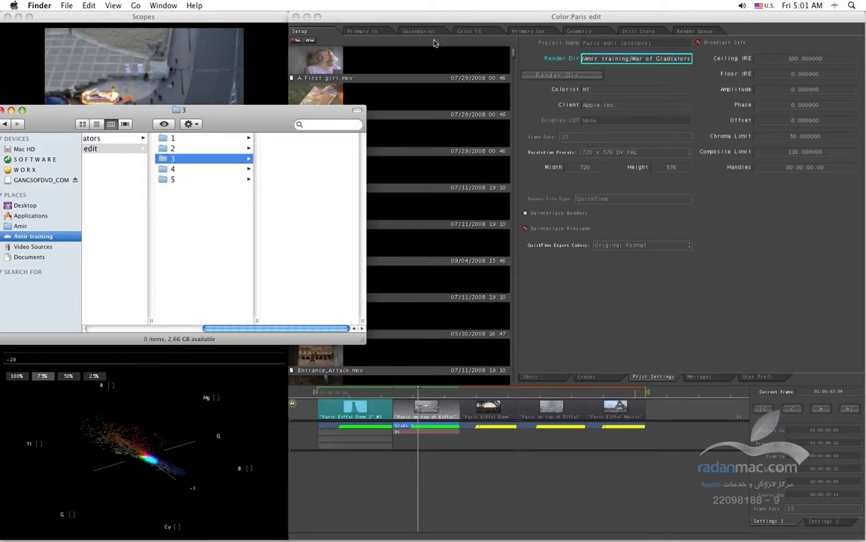
- Return to Color and open the Render Queue room to review the queued shots
{"action": "left_click", "coordinate": [692, 33]}
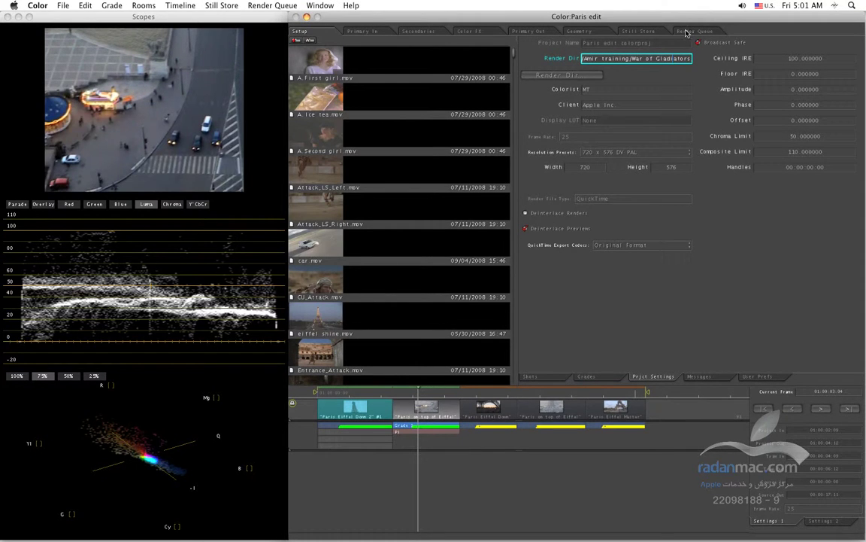
{"action": "left_click", "coordinate": [608, 51]}
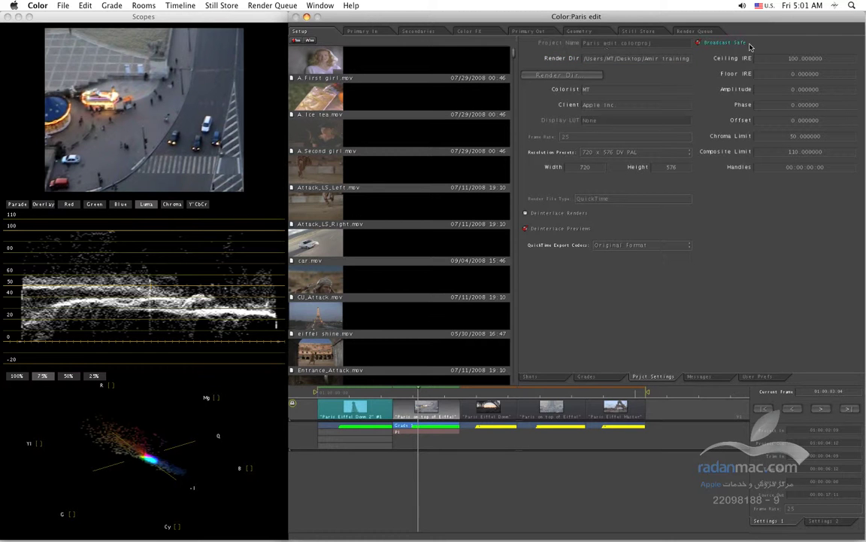
{"action": "left_click", "coordinate": [694, 30]}
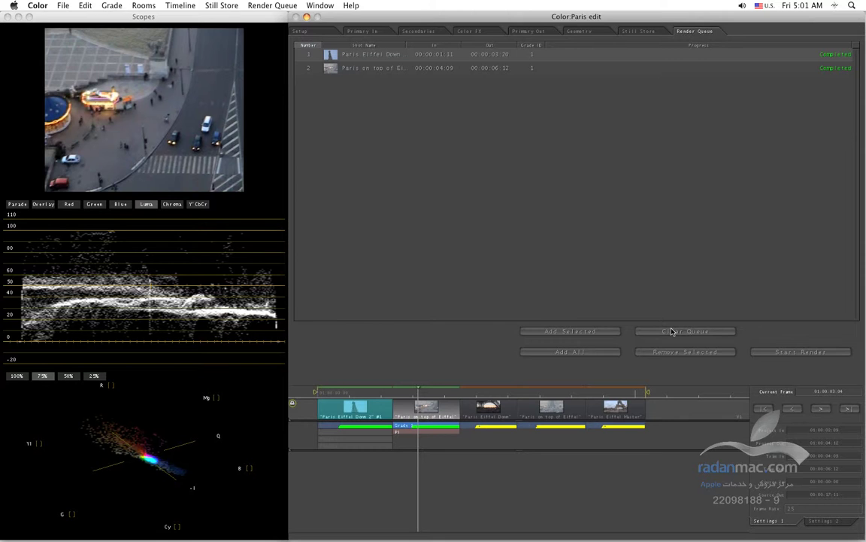
- Preview the rendered files 2_g1.mov and 1_g1.mov in Finder, and return to Color's render queue
{"action": "key", "text": "super+Tab"}
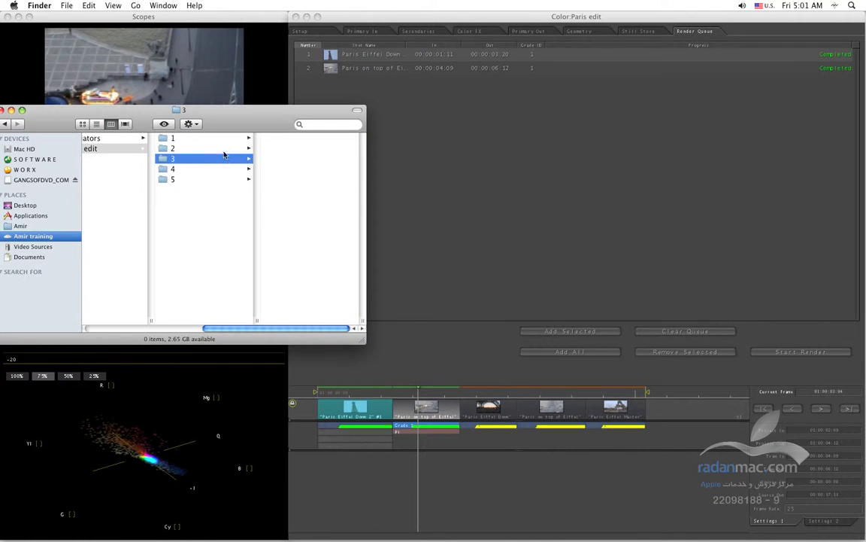
{"action": "left_click", "coordinate": [203, 148]}
{"action": "left_click", "coordinate": [293, 140]}
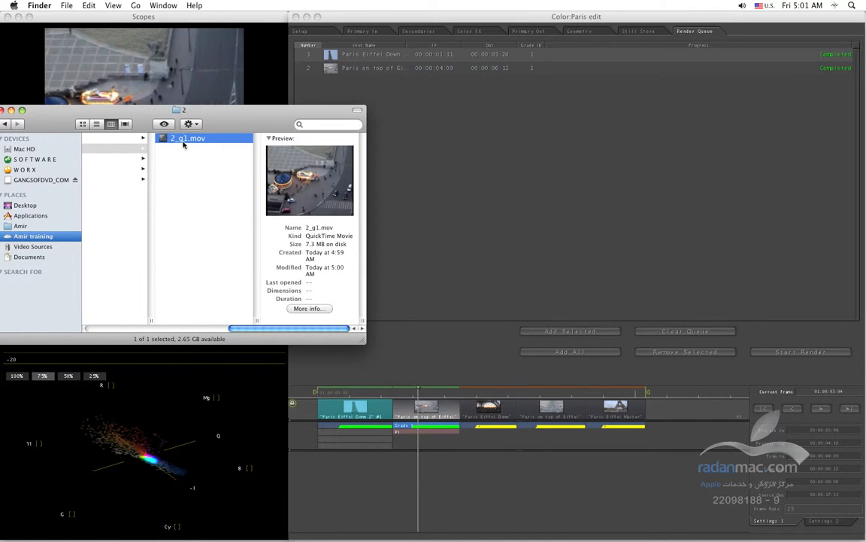
{"action": "scroll", "coordinate": [286, 294], "scroll_direction": "left", "scroll_amount": 4}
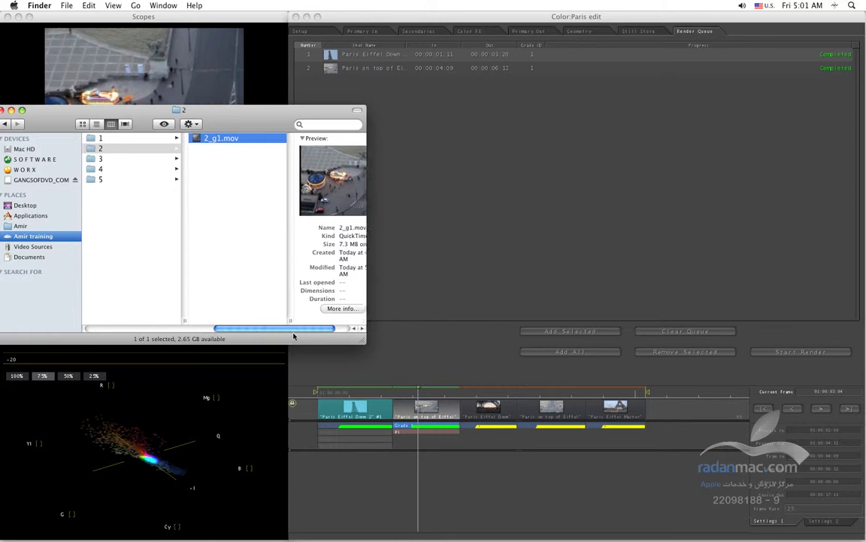
{"action": "left_click", "coordinate": [170, 141]}
{"action": "left_click", "coordinate": [243, 139]}
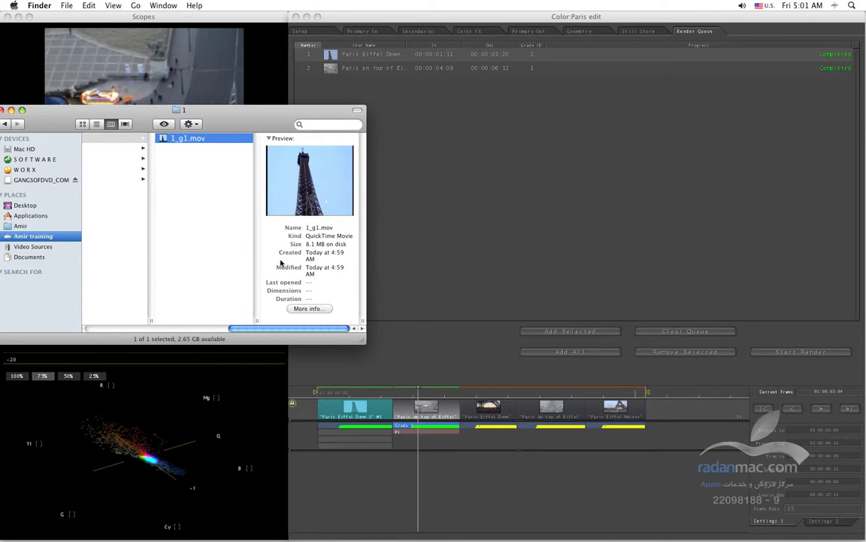
{"action": "left_click_drag", "start_coordinate": [215, 107], "coordinate": [372, 249]}
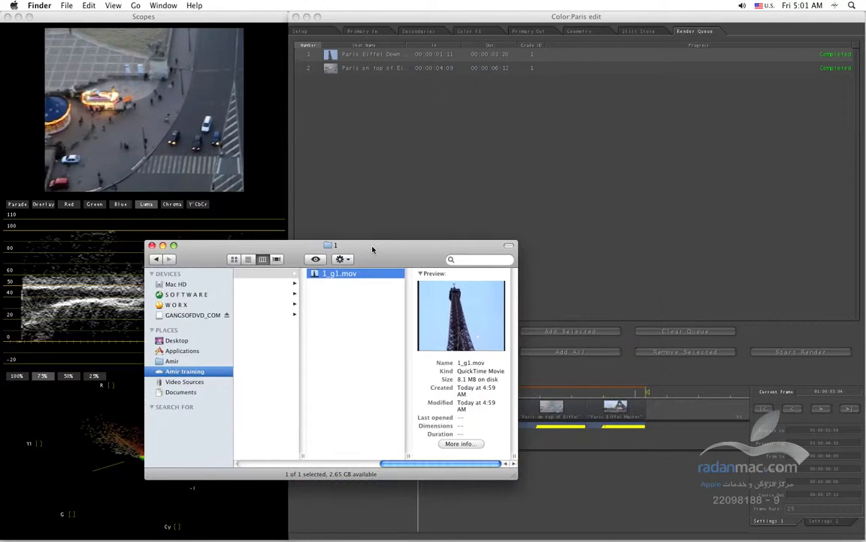
{"action": "left_click", "coordinate": [388, 209]}
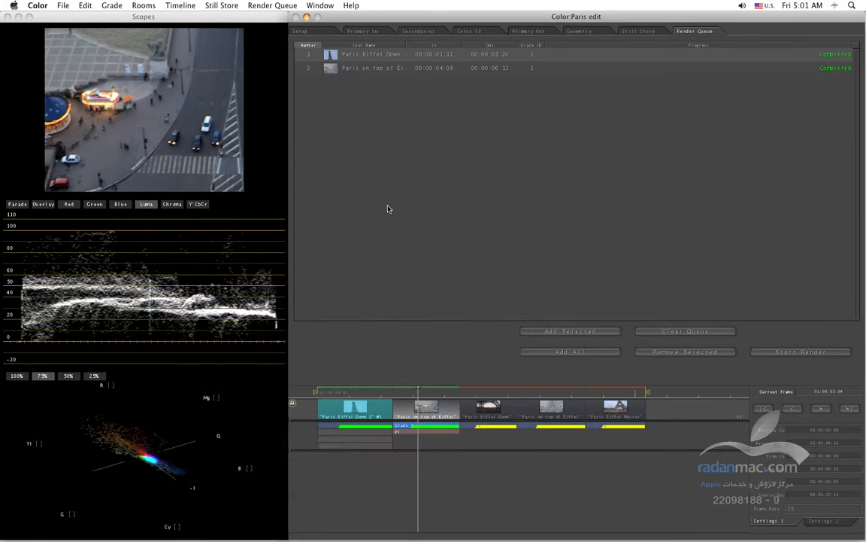